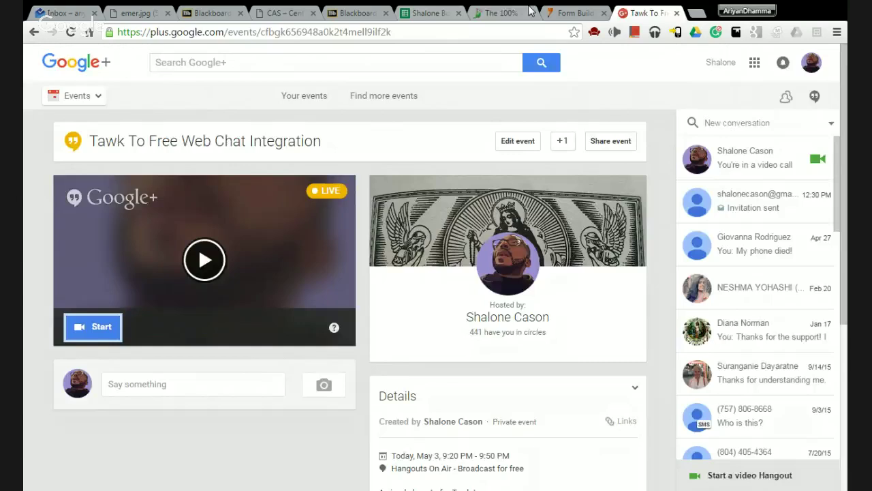
- Switch to the tawk.to homepage tab and scroll up to its free sign-up form
left_click(528, 12)
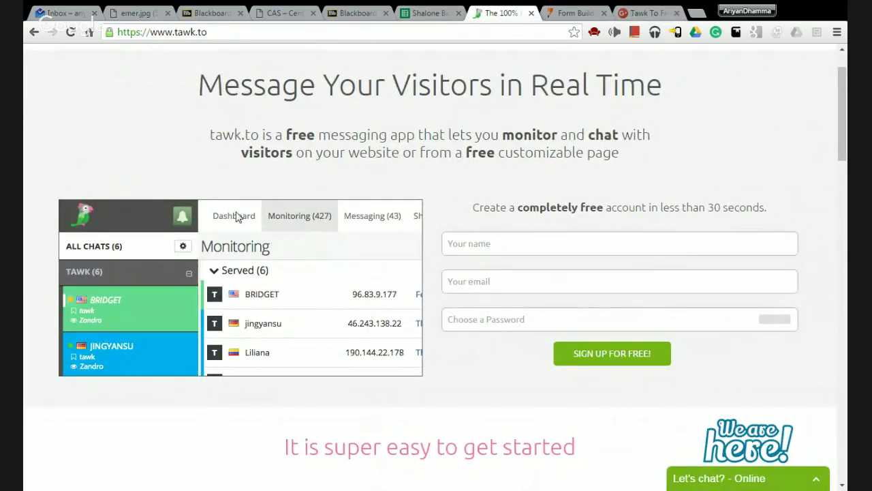
scroll(237, 217, "up", 1)
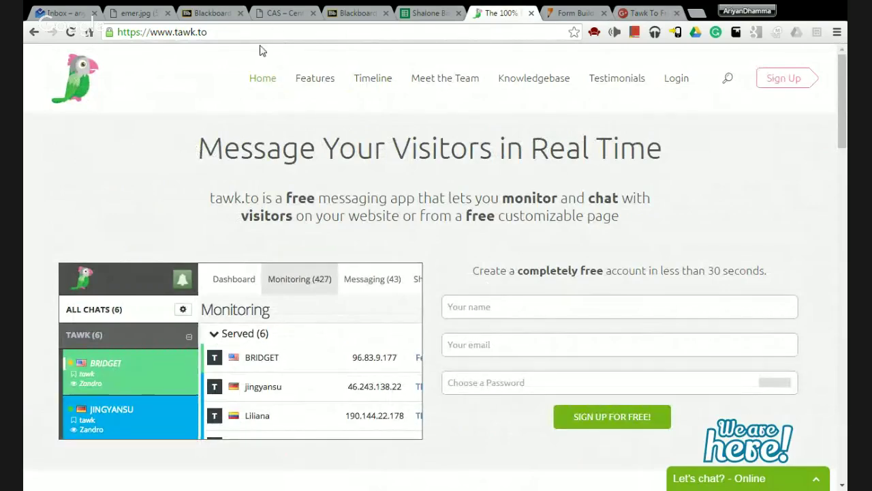
- Load tawk.to in a new Chrome tab
left_click(696, 14)
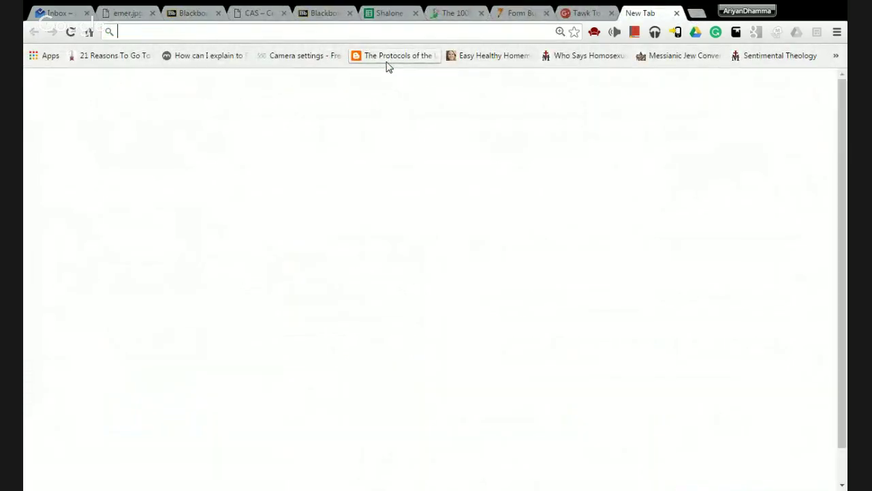
type("tawk")
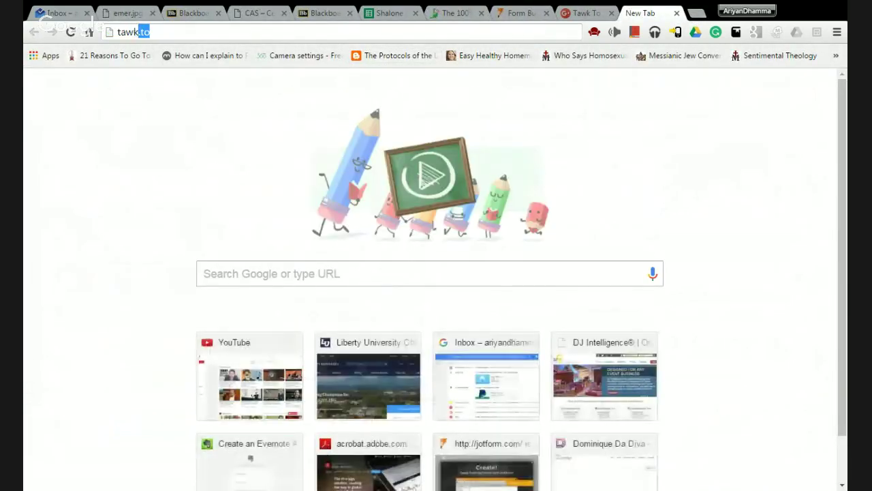
type(".to")
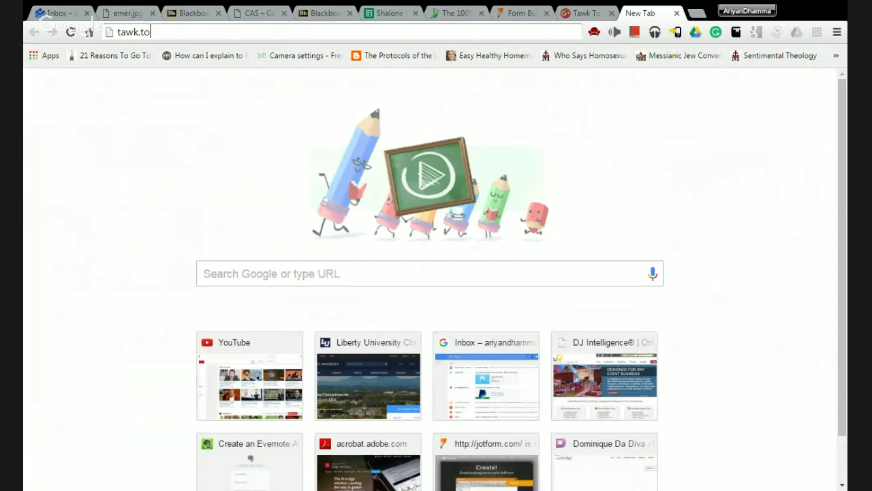
key("Return")
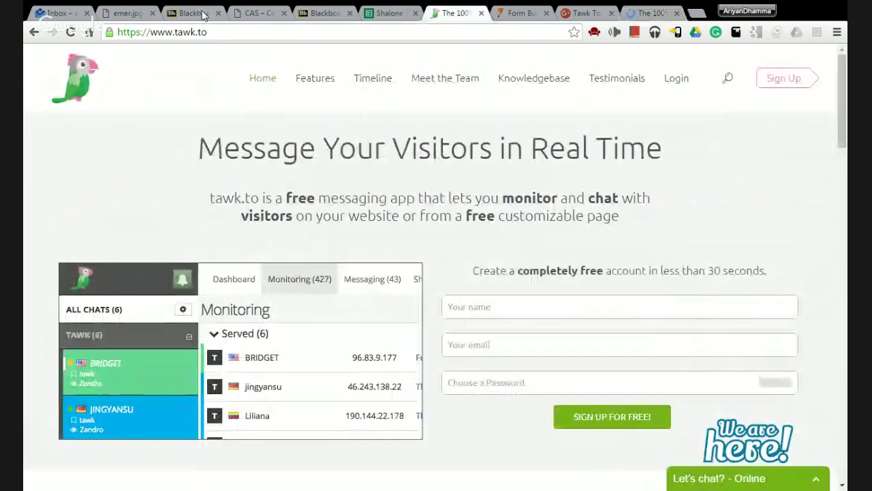
- Close the duplicate tab and enter the account holder's name and e-mail in the sign-up form
left_click(677, 13)
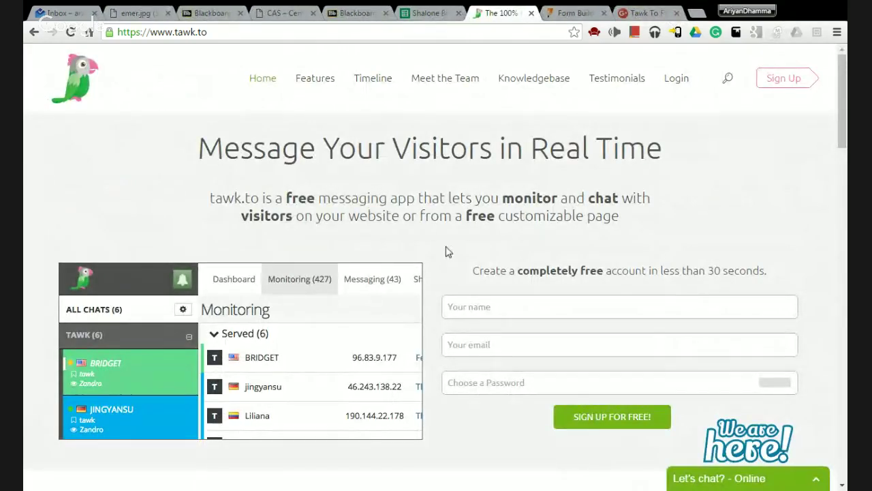
scroll(427, 234, "down", 1)
scroll(514, 133, "down", 2)
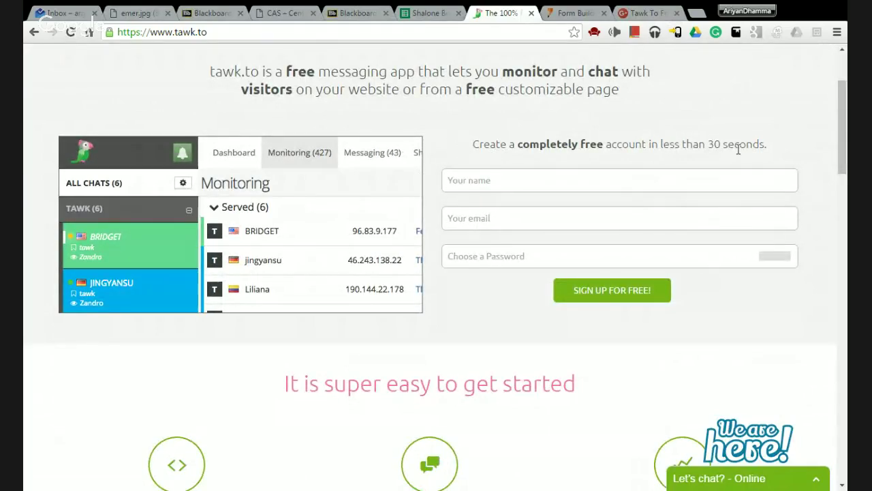
left_click(466, 178)
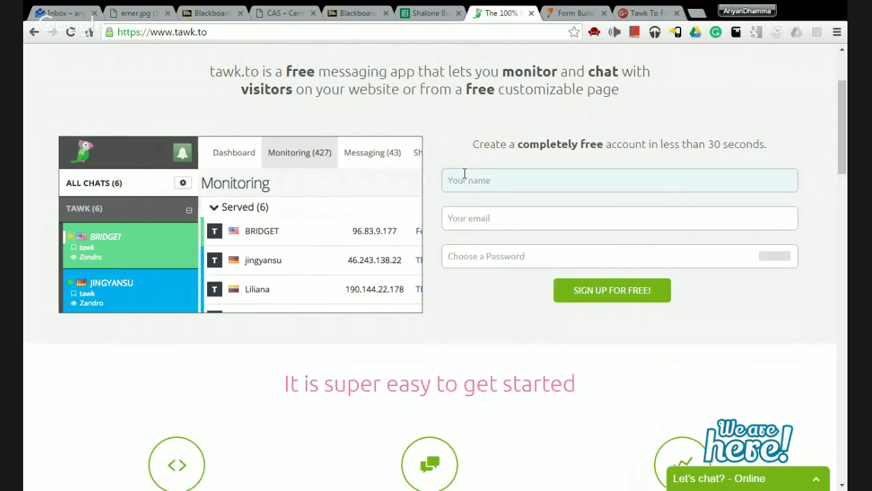
left_click(457, 220)
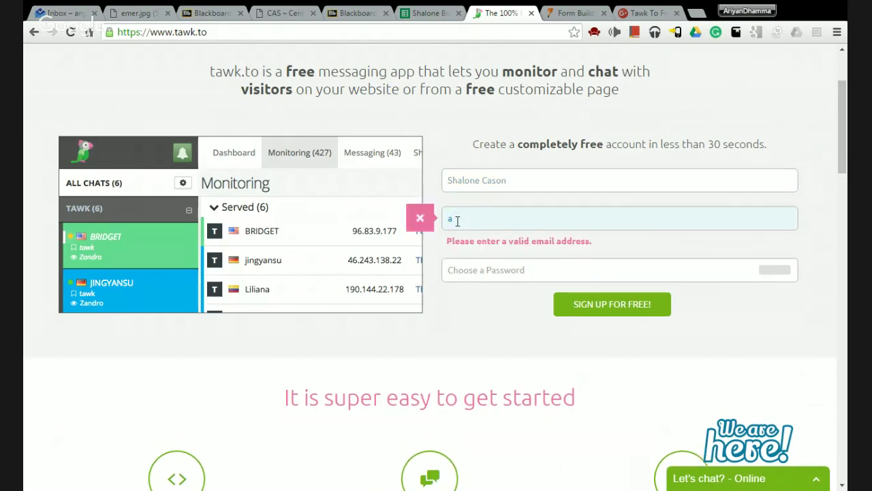
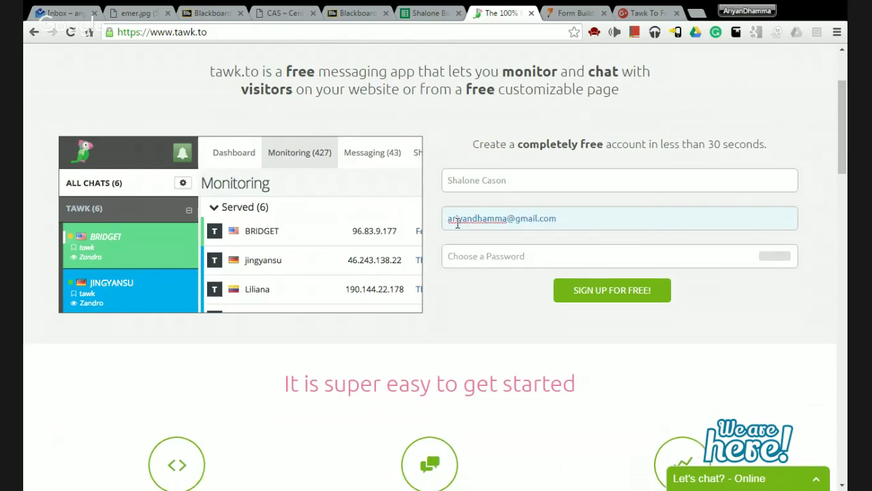
- Choose a password and submit the free sign-up form
left_click(467, 256)
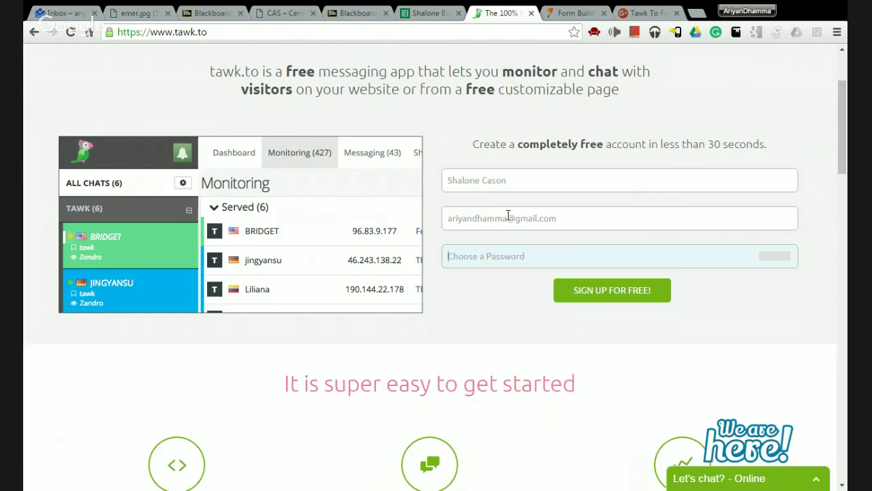
left_click(618, 210)
left_click(554, 248)
left_click(490, 257)
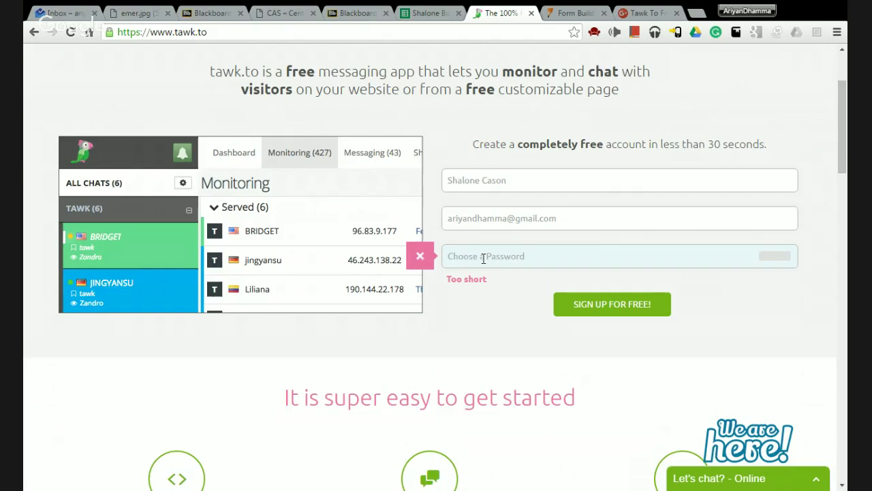
type("a")
key("BackSpace")
type("aa")
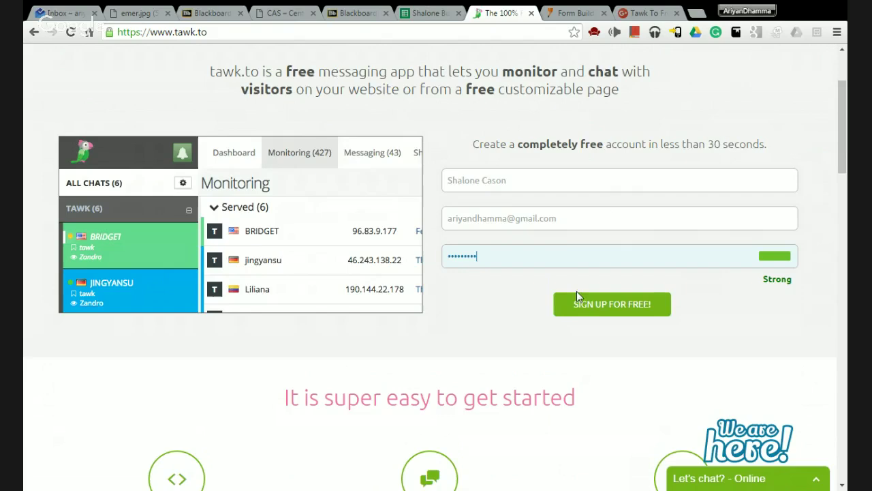
left_click(587, 308)
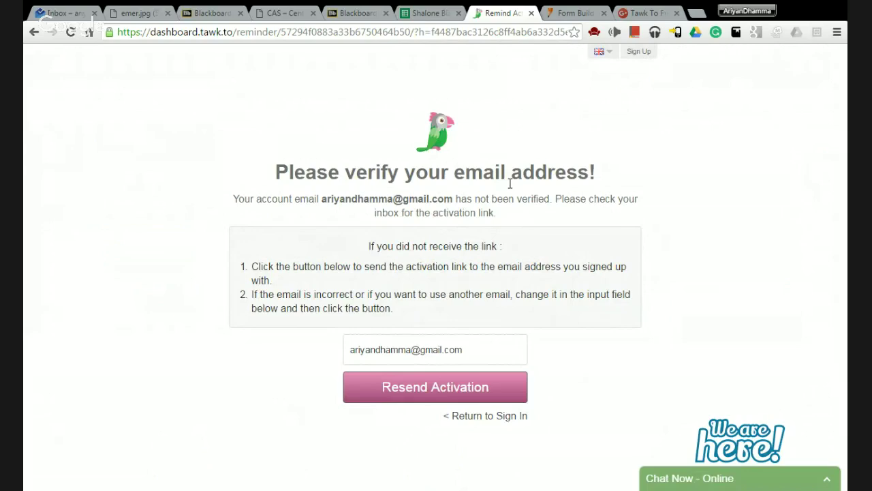
- Switch to the Google Inbox tab to find the tawk.to activation email
left_click(58, 11)
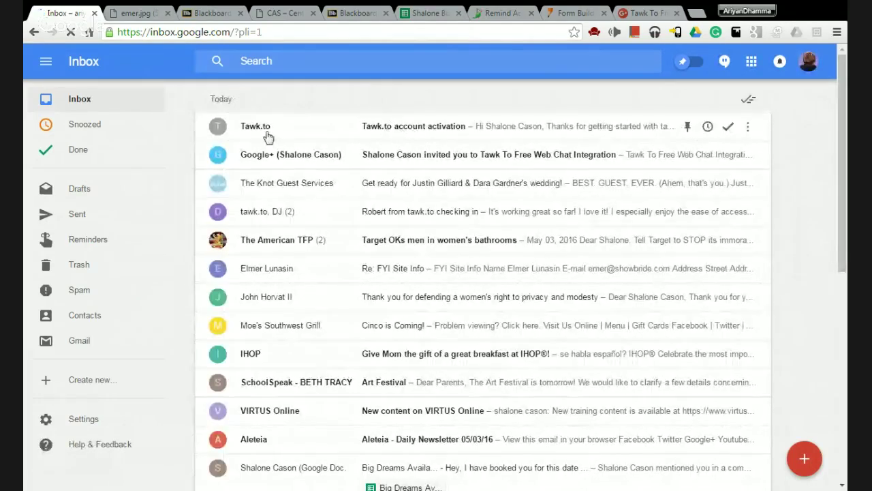
- Open the Tawk.to account activation email and follow its link to the dashboard
left_click(411, 129)
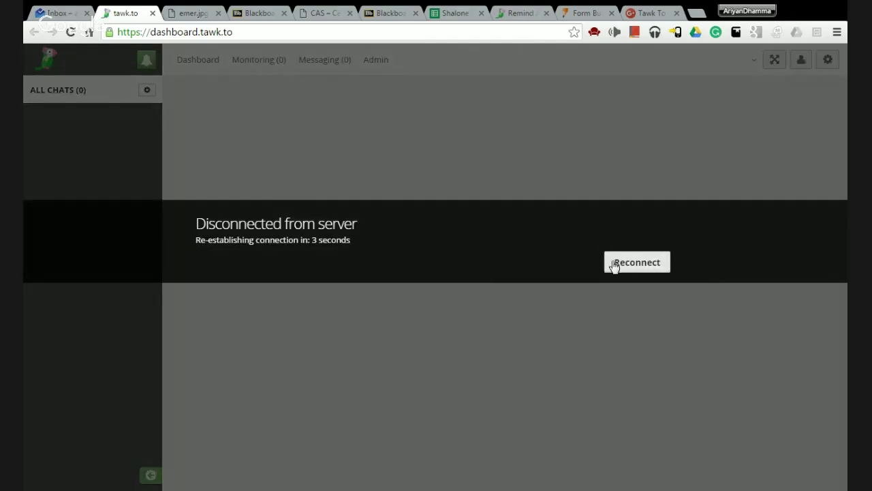
- Reconnect the dashboard and enter the site name and site URL sdcason.com in Step 1
left_click(615, 266)
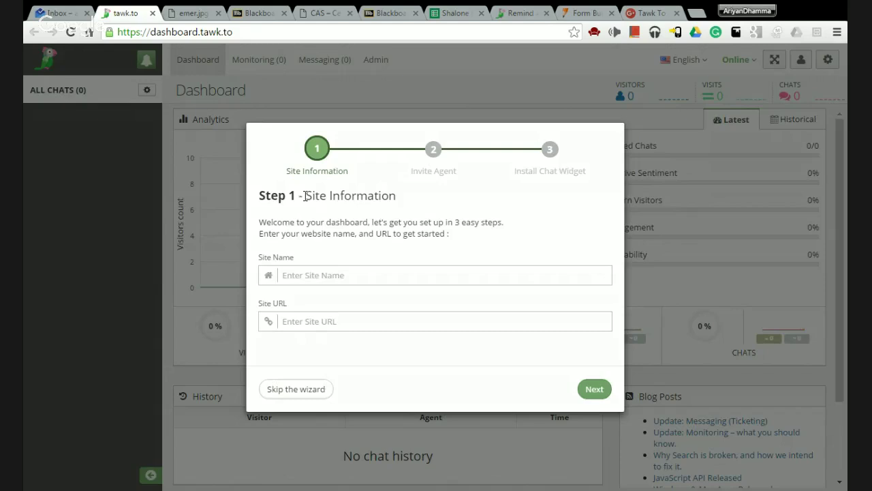
left_click(329, 276)
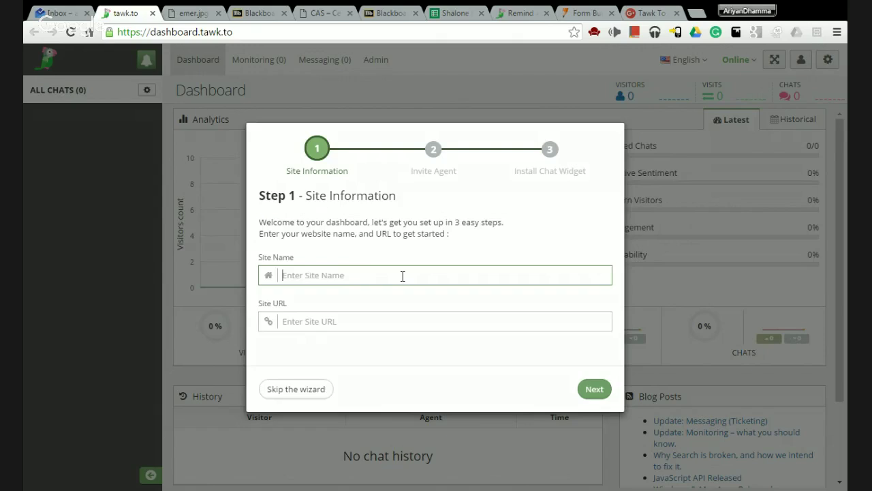
type("sdcason.com")
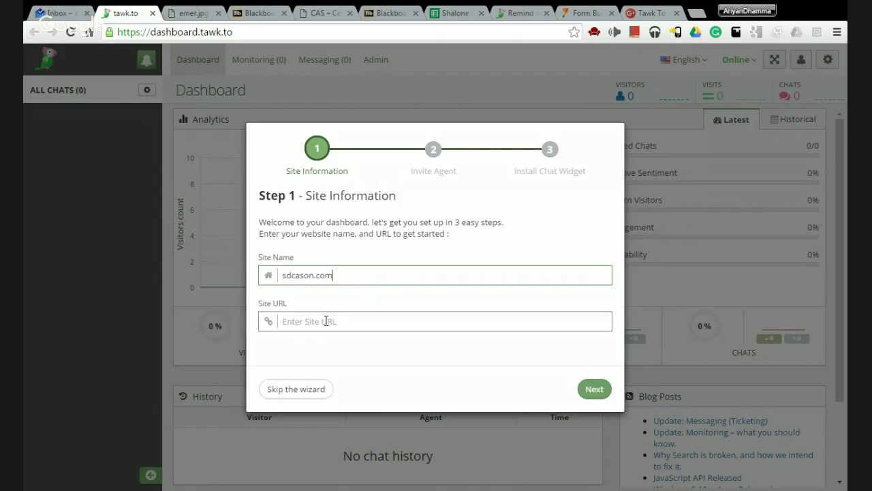
left_click_drag(349, 277, 279, 276)
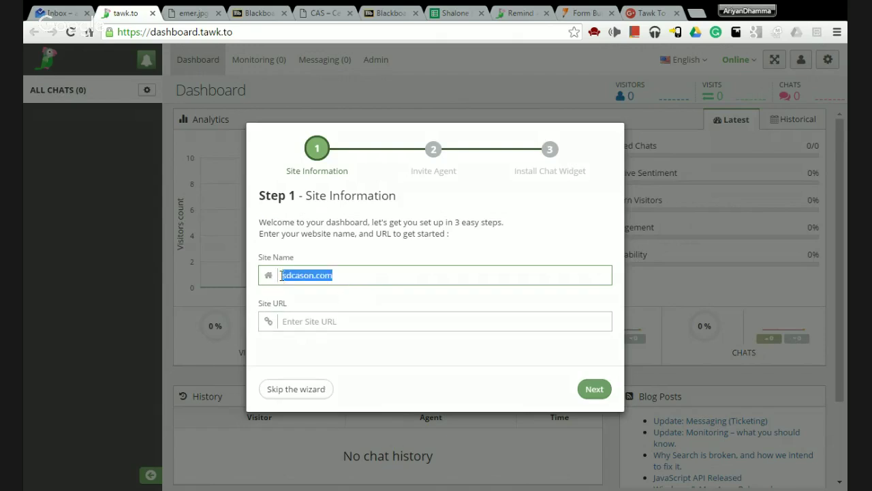
type("Shalone's Site")
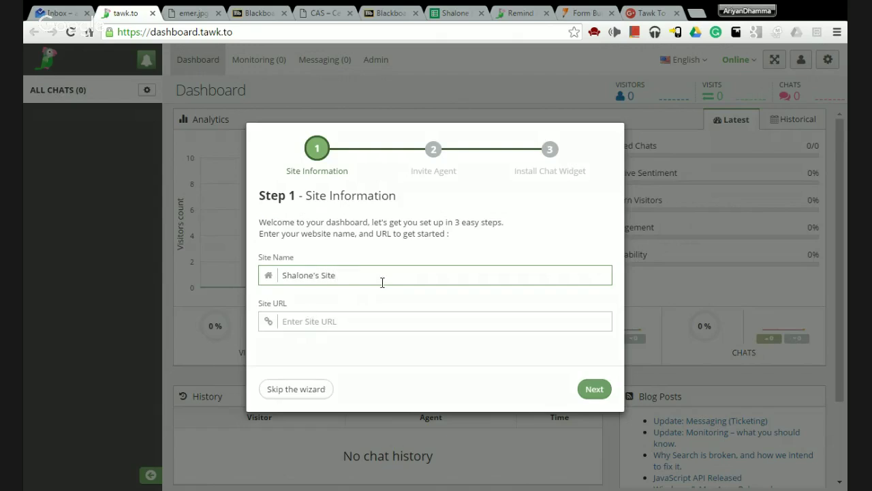
left_click(293, 320)
type("sdd")
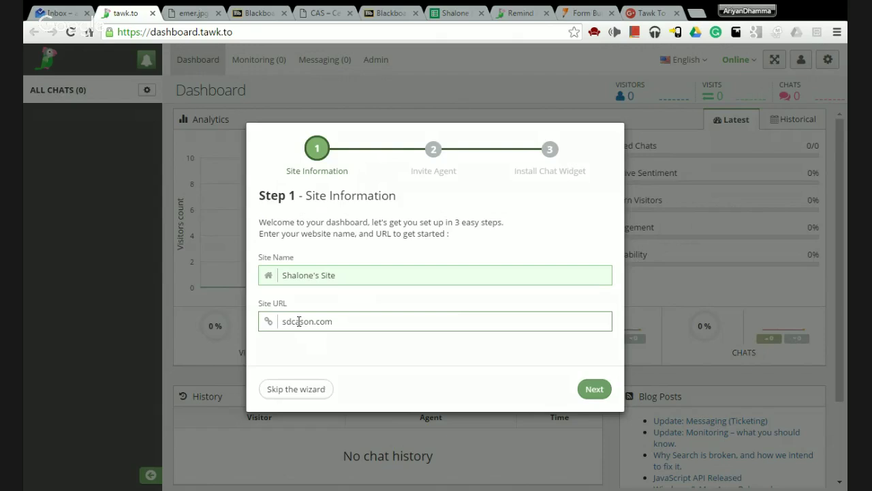
- Advance to the Invite Agent step and skip it without inviting any coworkers
left_click(595, 390)
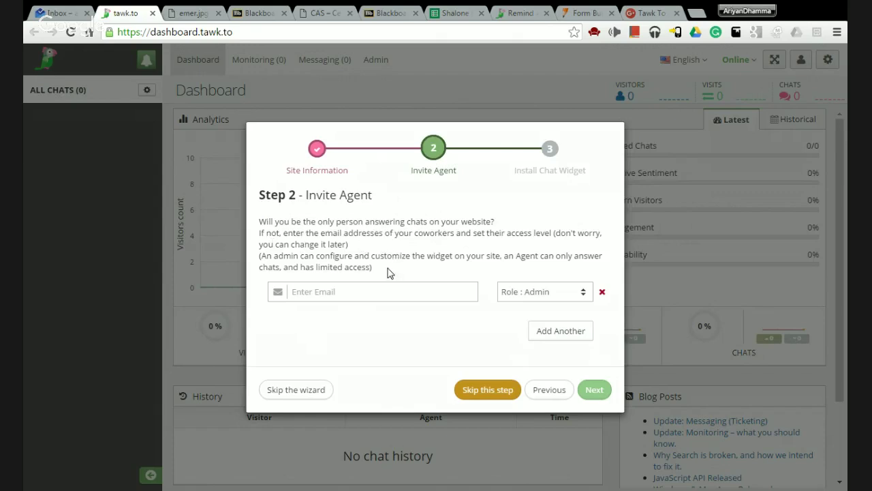
left_click(358, 289)
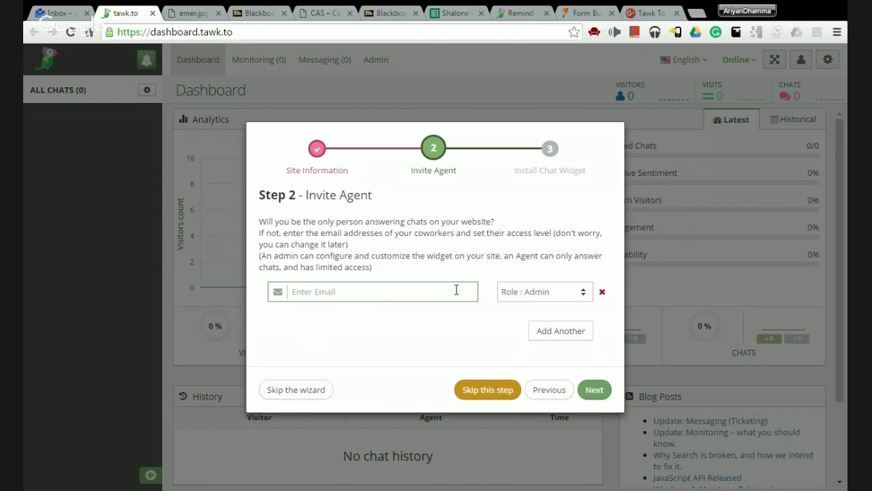
left_click(570, 291)
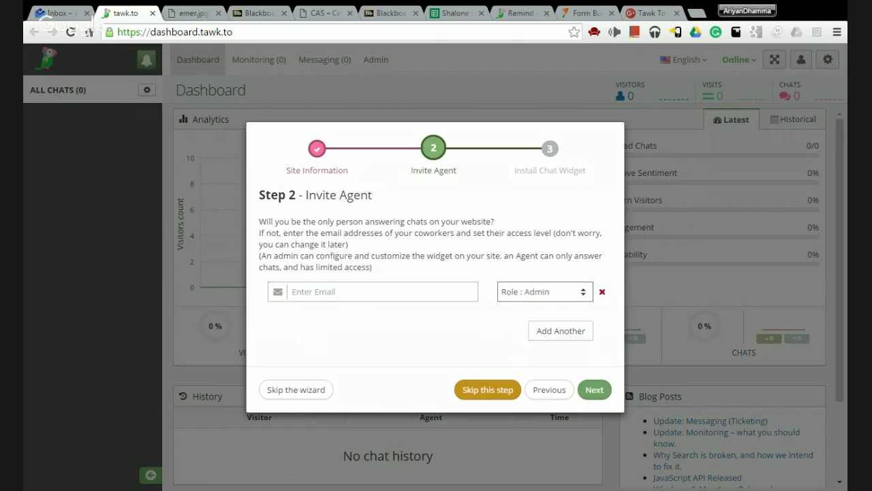
left_click(609, 279)
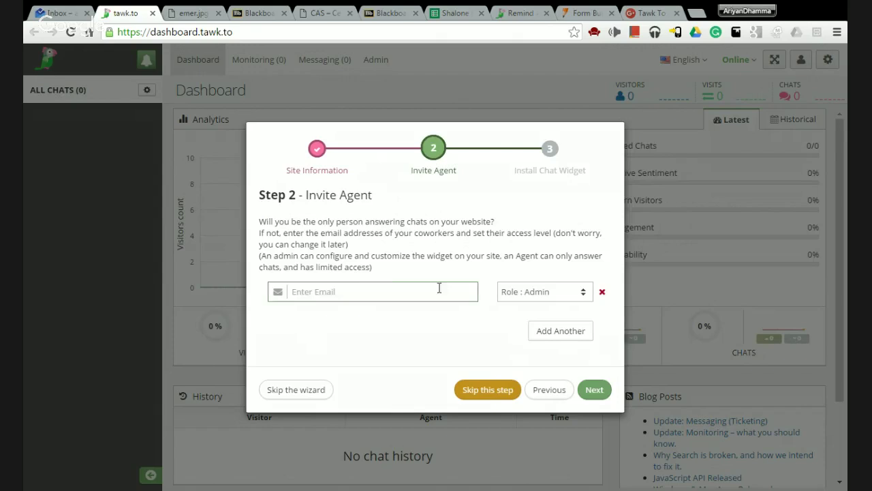
left_click(505, 390)
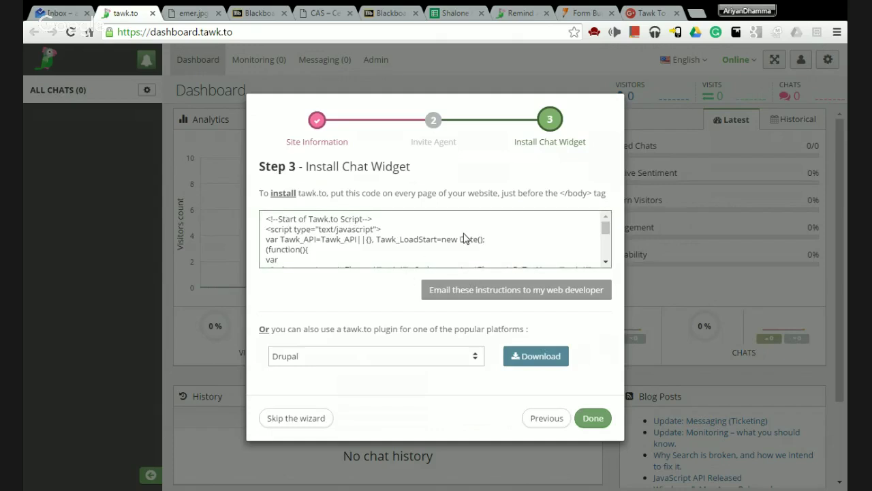
scroll(491, 240, "down", 5)
scroll(488, 237, "up", 5)
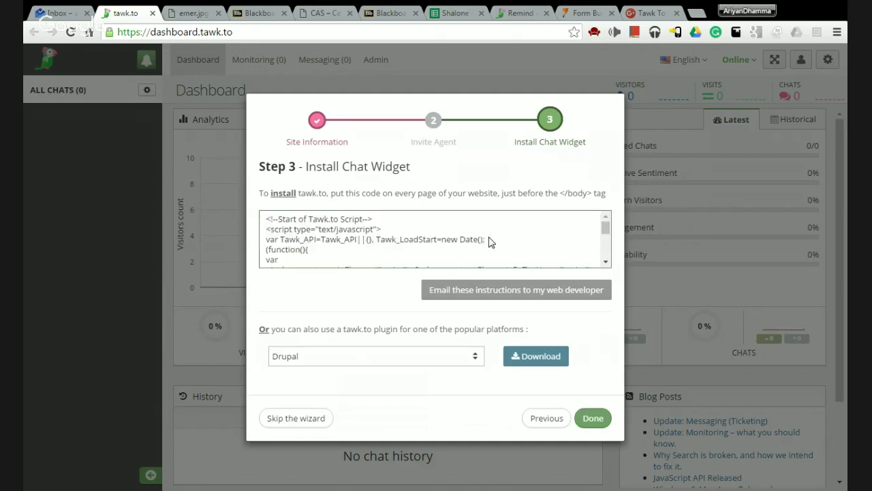
scroll(328, 234, "down", 1)
scroll(328, 234, "down", 5)
scroll(328, 234, "up", 6)
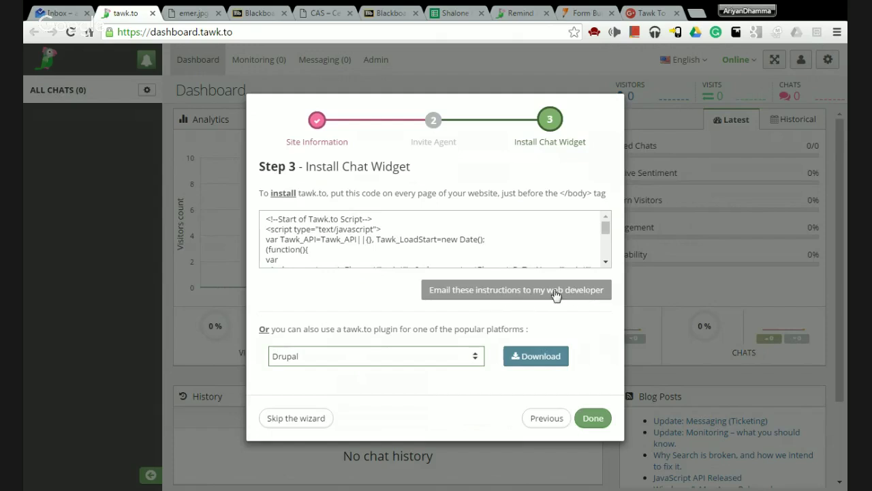
- Email the widget install instructions to the web developer's address, then close the wizard
left_click(581, 298)
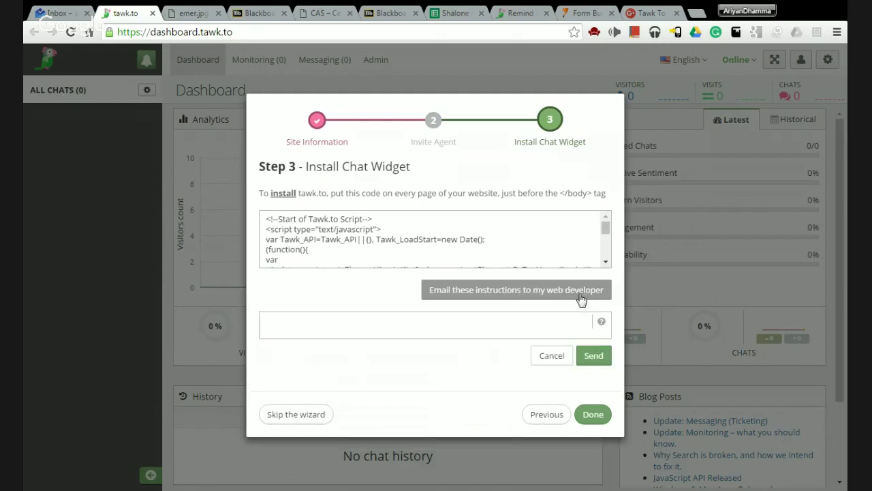
left_click(350, 315)
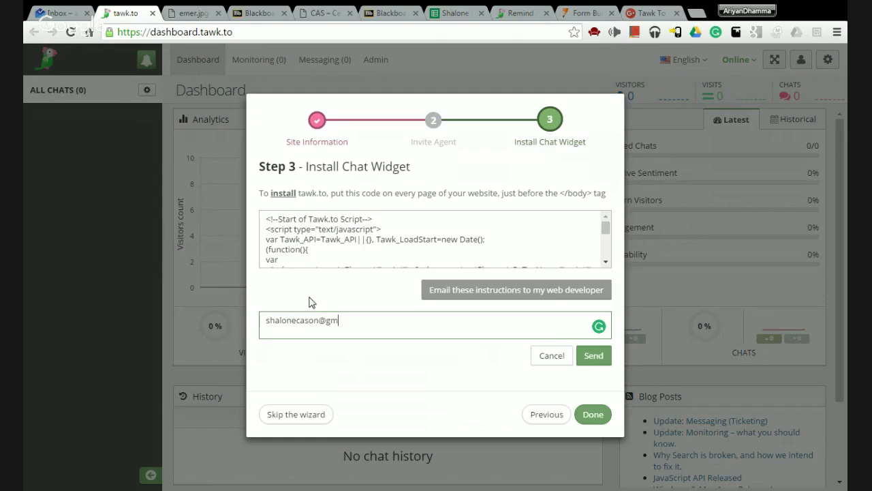
type("com")
left_click(594, 356)
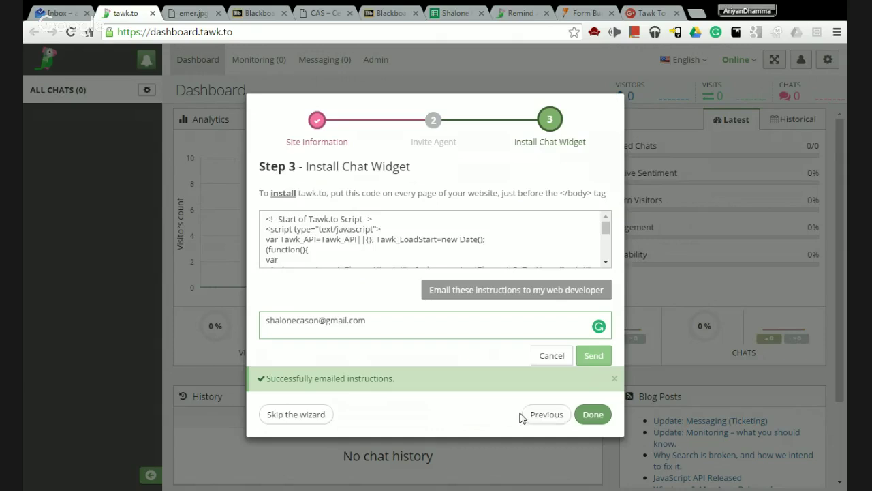
left_click(593, 414)
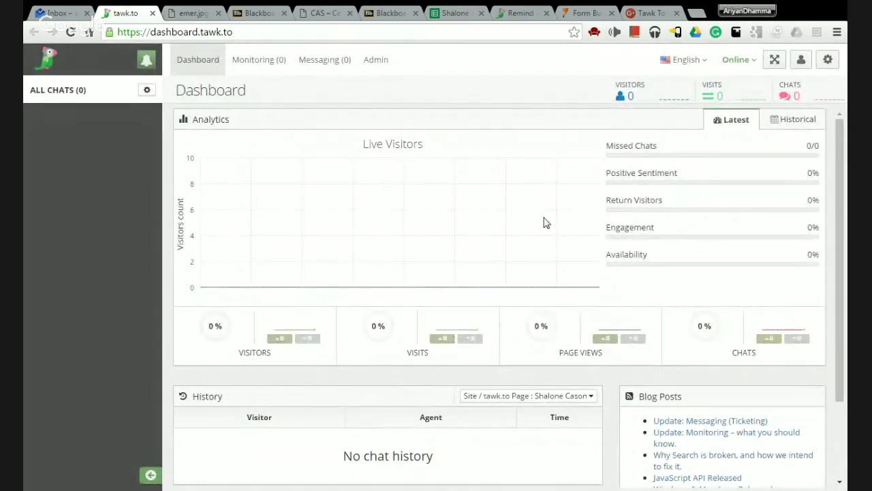
- Toggle the dashboard between Historical and Latest analytics, then go to the Monitoring page
scroll(282, 335, "down", 3)
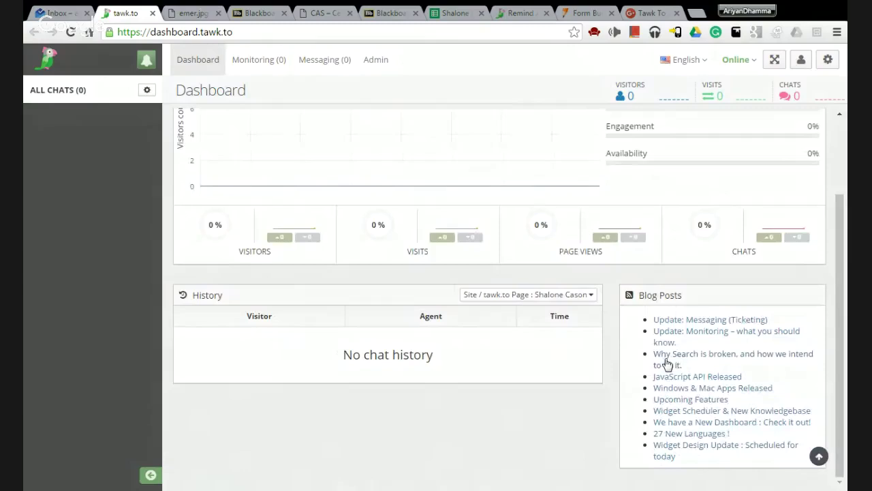
scroll(512, 302, "up", 3)
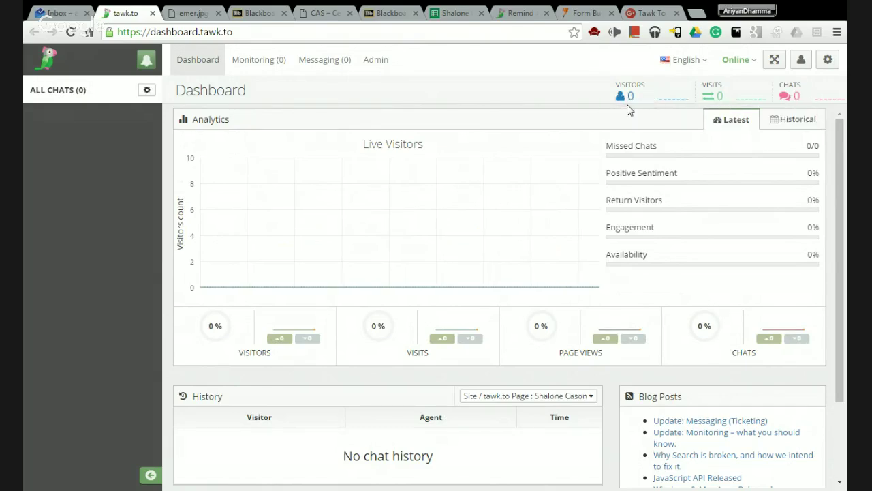
left_click(781, 129)
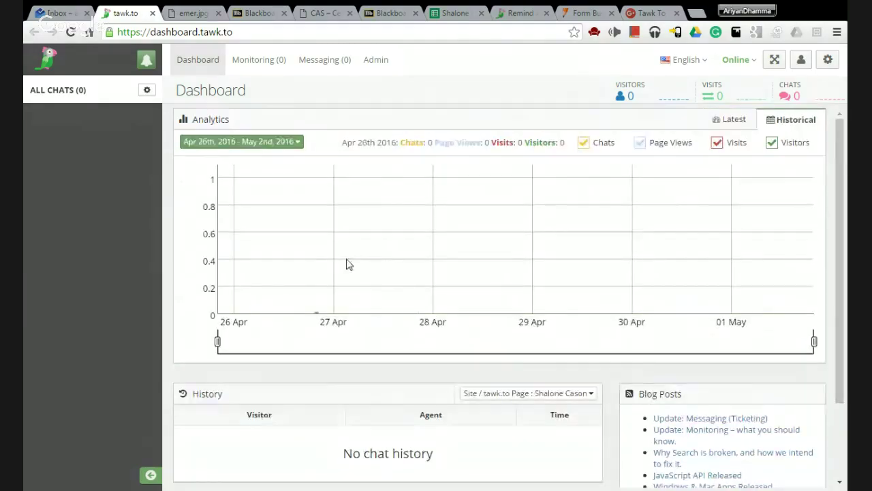
scroll(341, 256, "down", 2)
scroll(505, 225, "up", 2)
left_click(723, 121)
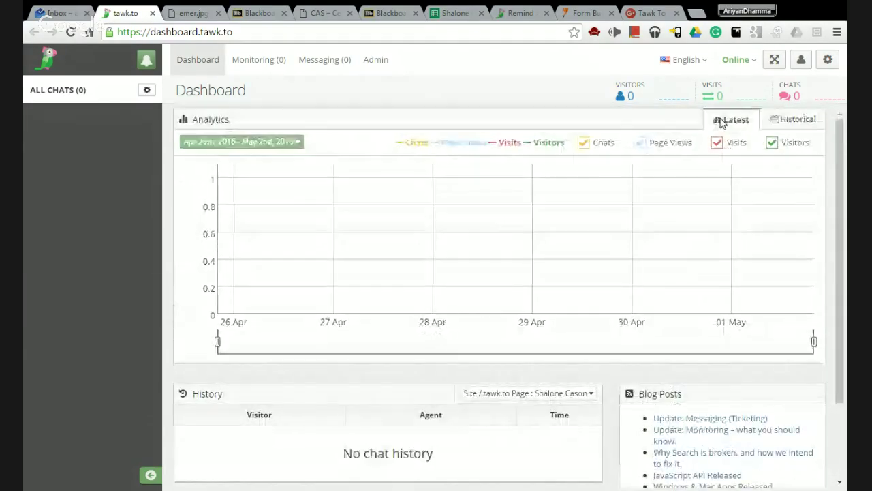
left_click(266, 65)
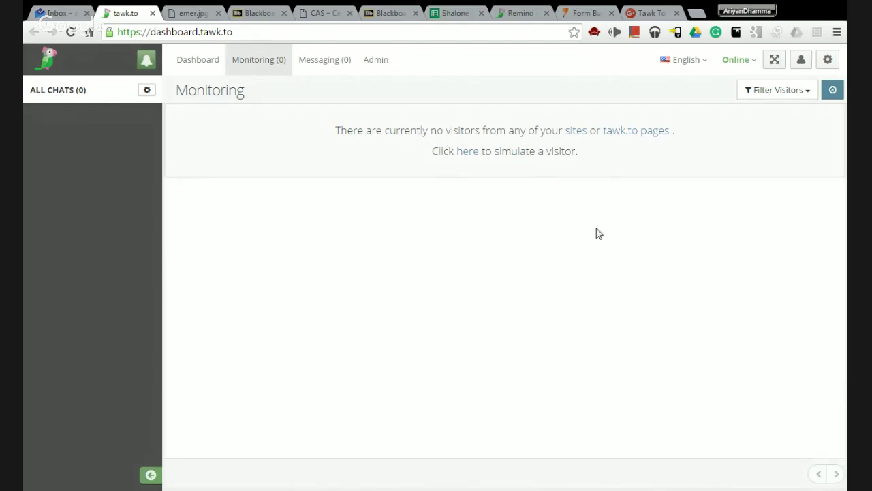
- Visit the Messaging page, then open My Profile from the top-right icon
left_click(336, 68)
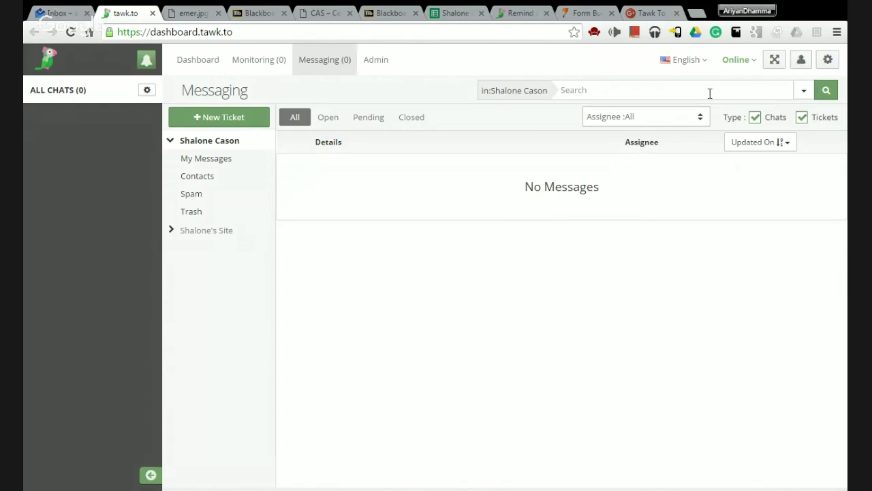
left_click(801, 61)
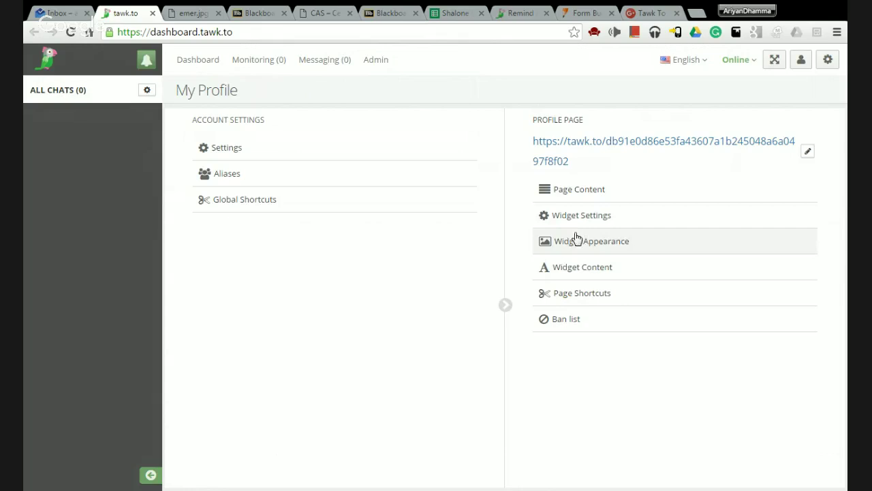
left_click(571, 225)
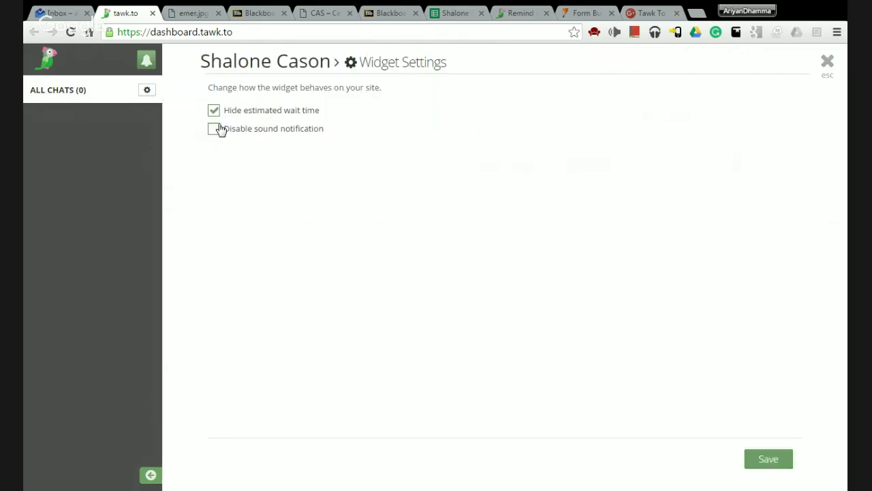
left_click(827, 64)
left_click(573, 244)
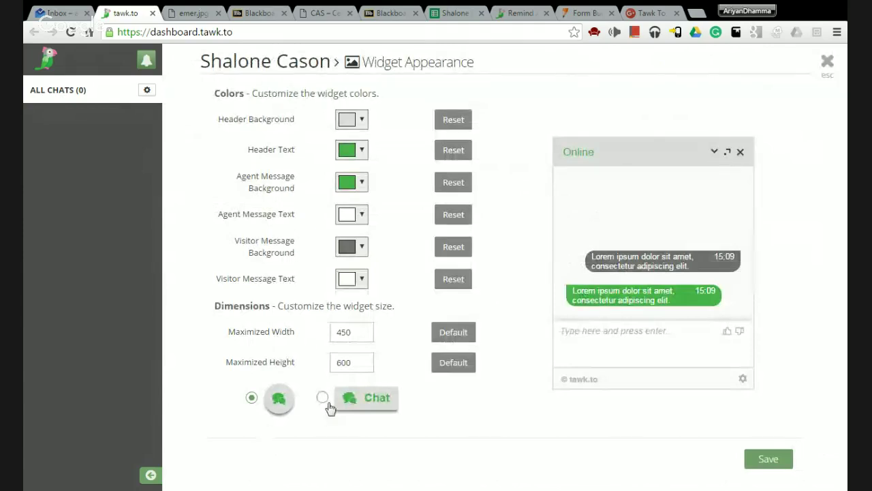
left_click(322, 397)
left_click(251, 398)
left_click(828, 62)
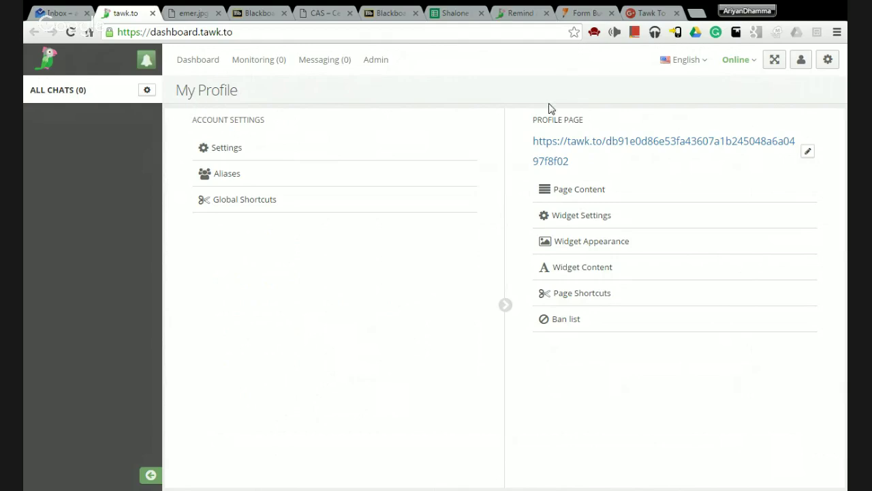
left_click(706, 63)
left_click(706, 63)
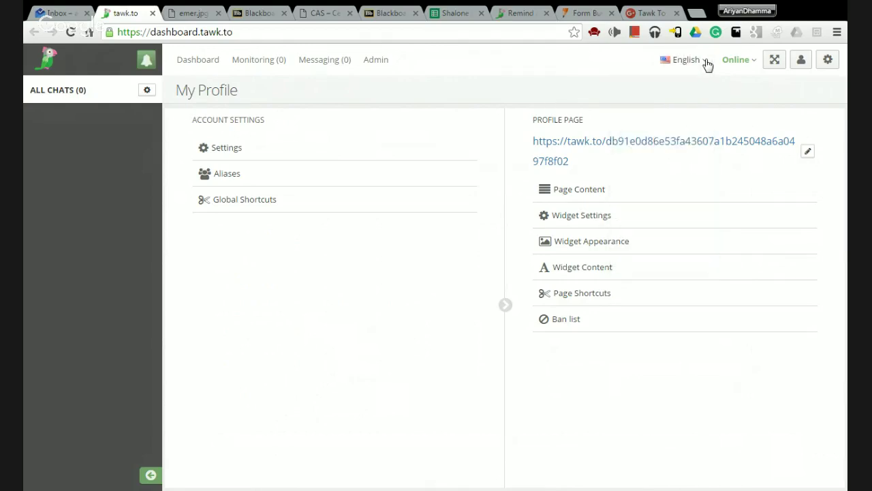
left_click(754, 61)
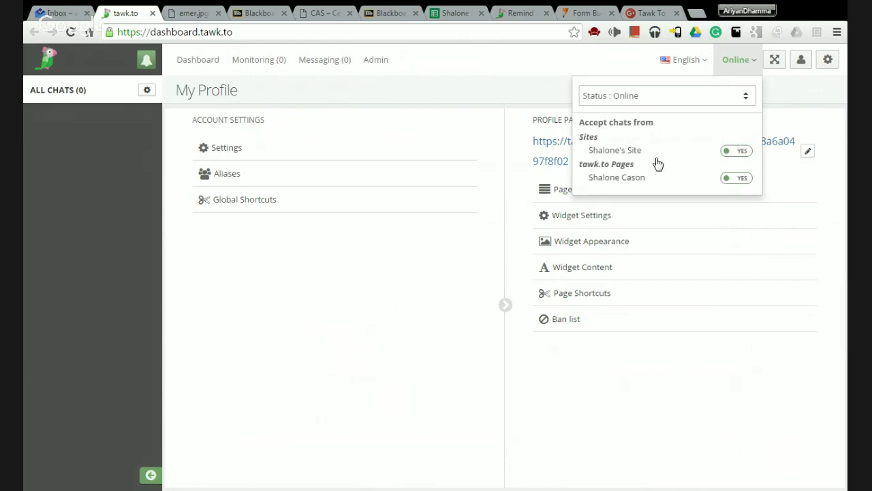
left_click(739, 62)
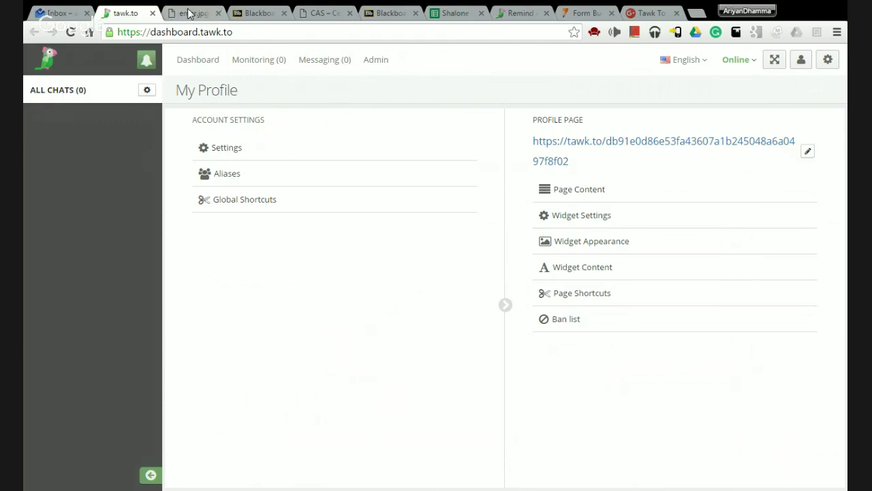
- Load bigdreamsmediagroup.com in a new tab and open its Let's Chat tawk.to chat window
left_click(696, 13)
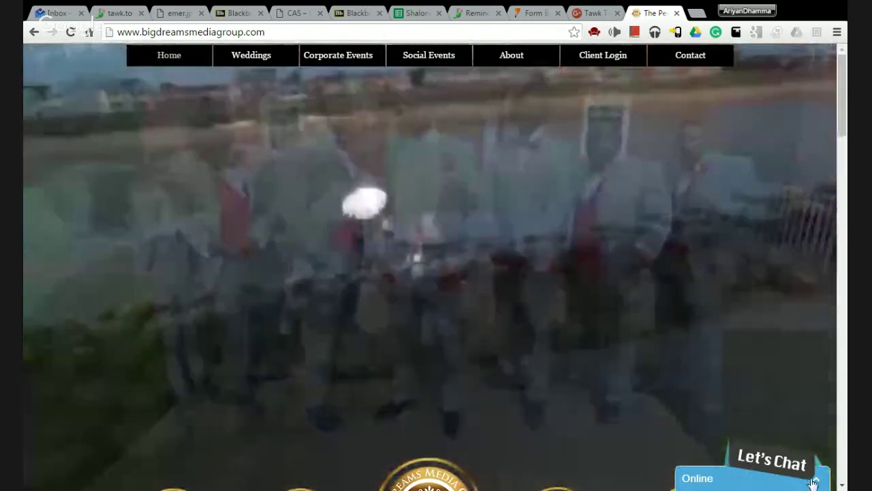
left_click(779, 481)
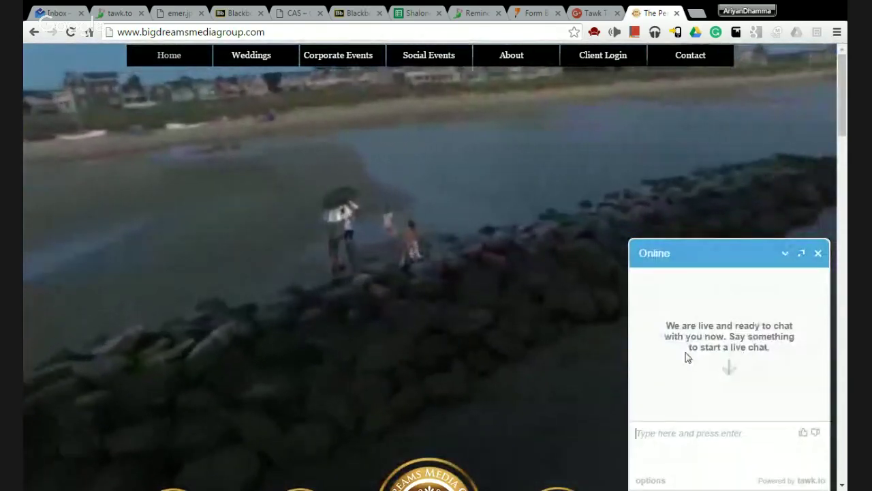